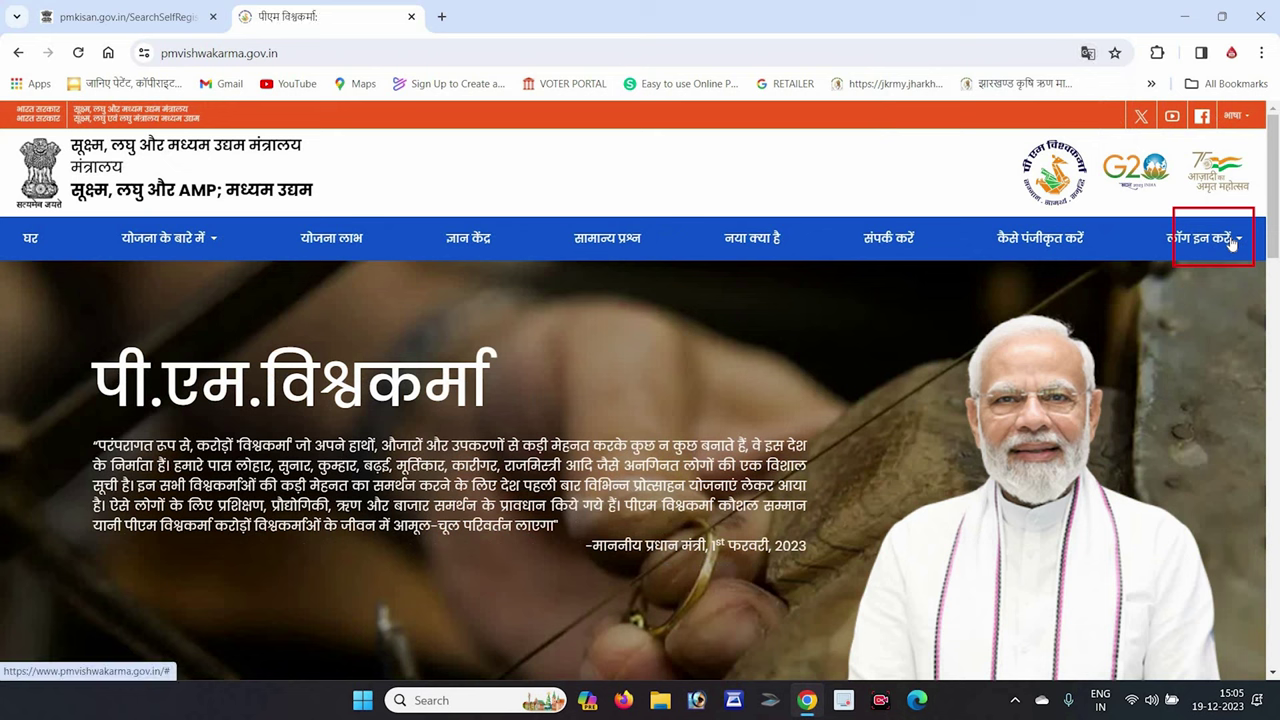
Choose CSC – View E-shram Data under CSC Login to reach the Digital Seva Connect sign-in.
{"action": "mouse_move", "coordinate": [1128, 292]}
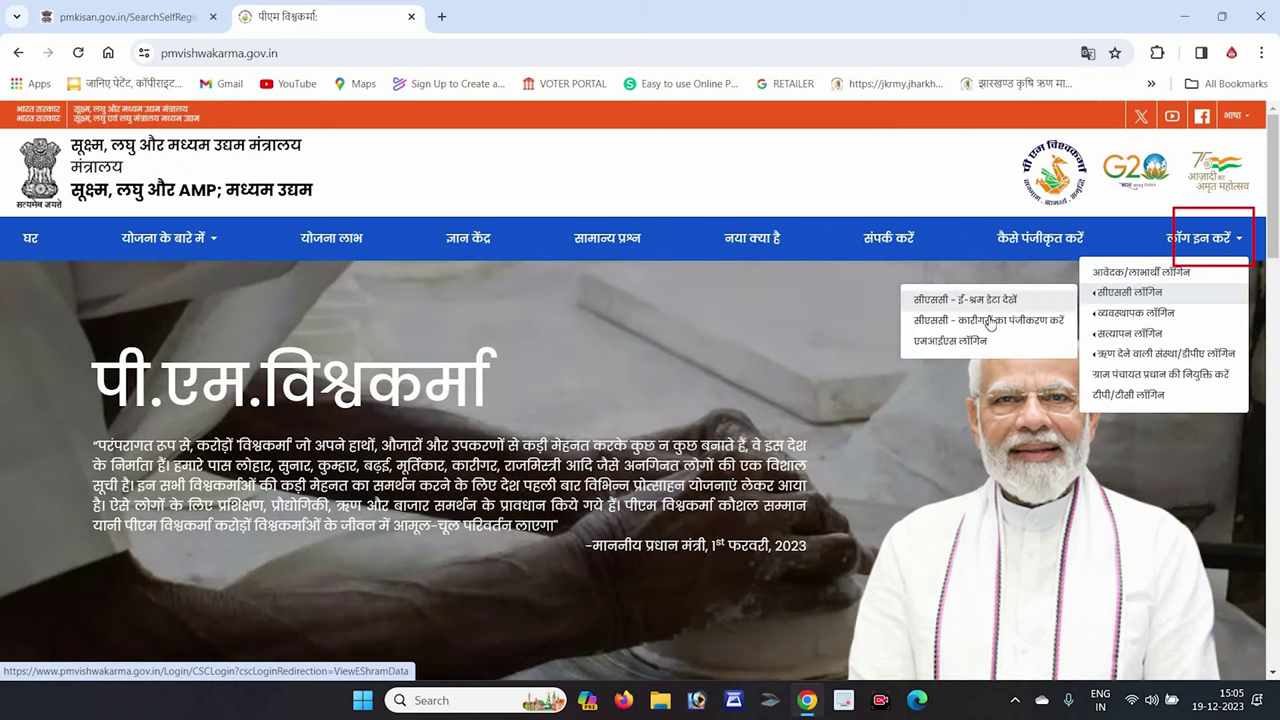
{"action": "left_click", "coordinate": [990, 321]}
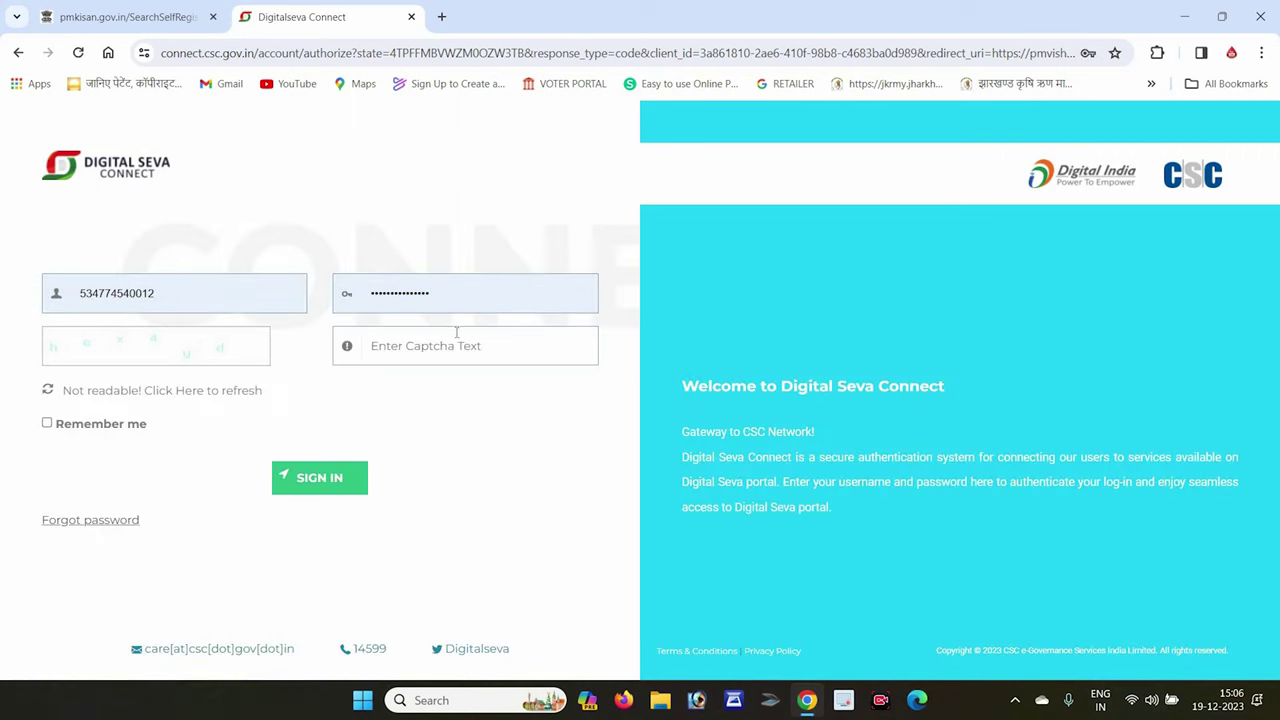
Enter the captcha and sign in to Digital Seva Connect with the operator credentials.
{"action": "left_click", "coordinate": [456, 340]}
{"action": "type", "text": "he"}
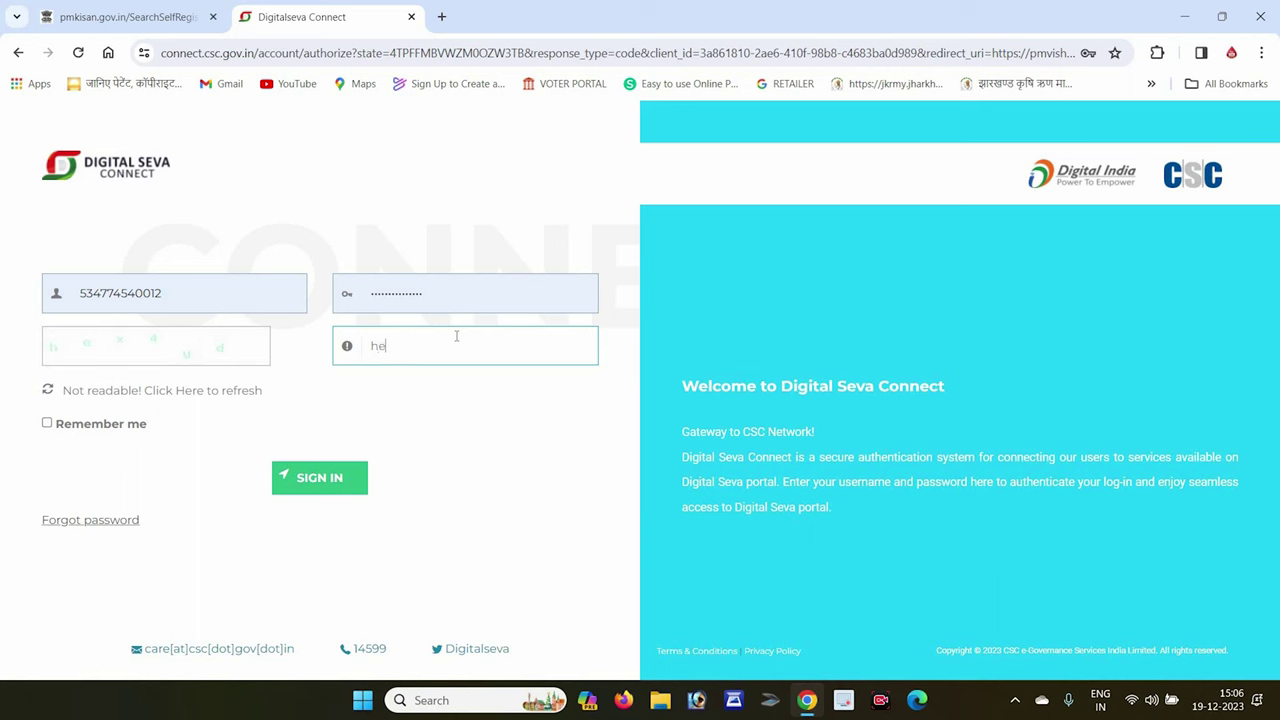
{"action": "type", "text": "x4"}
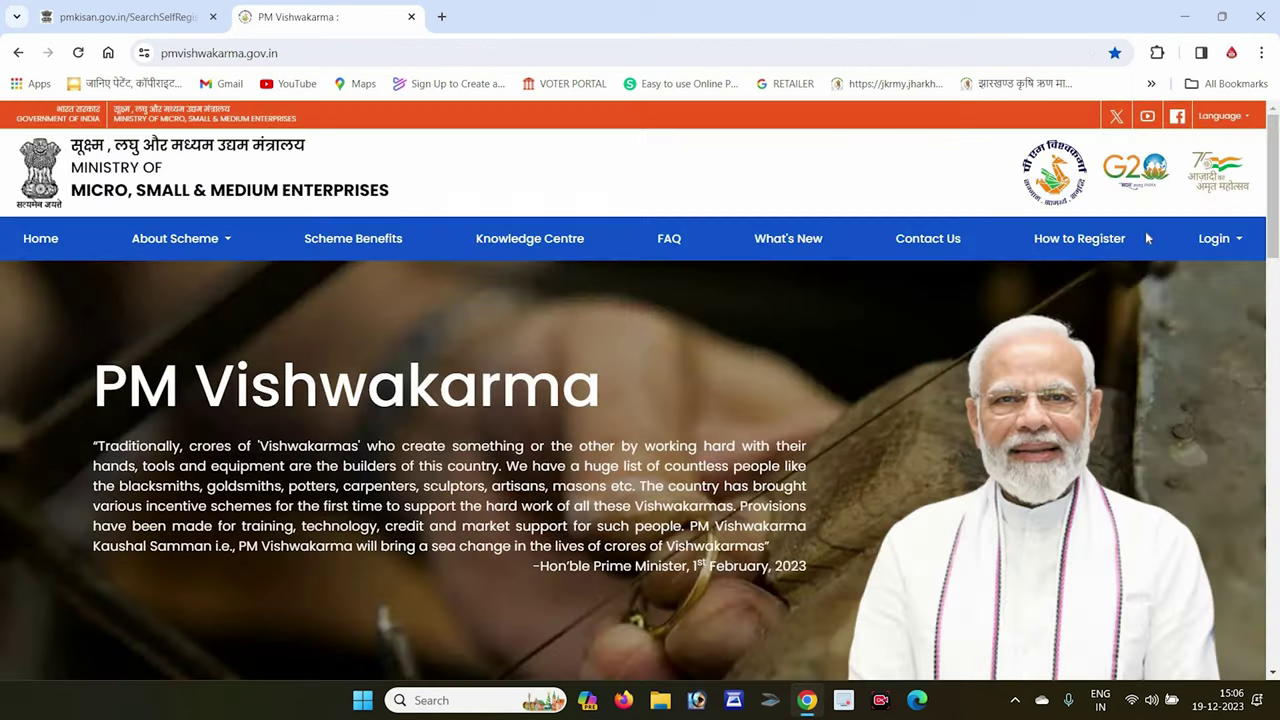
{"action": "left_click", "coordinate": [1122, 243]}
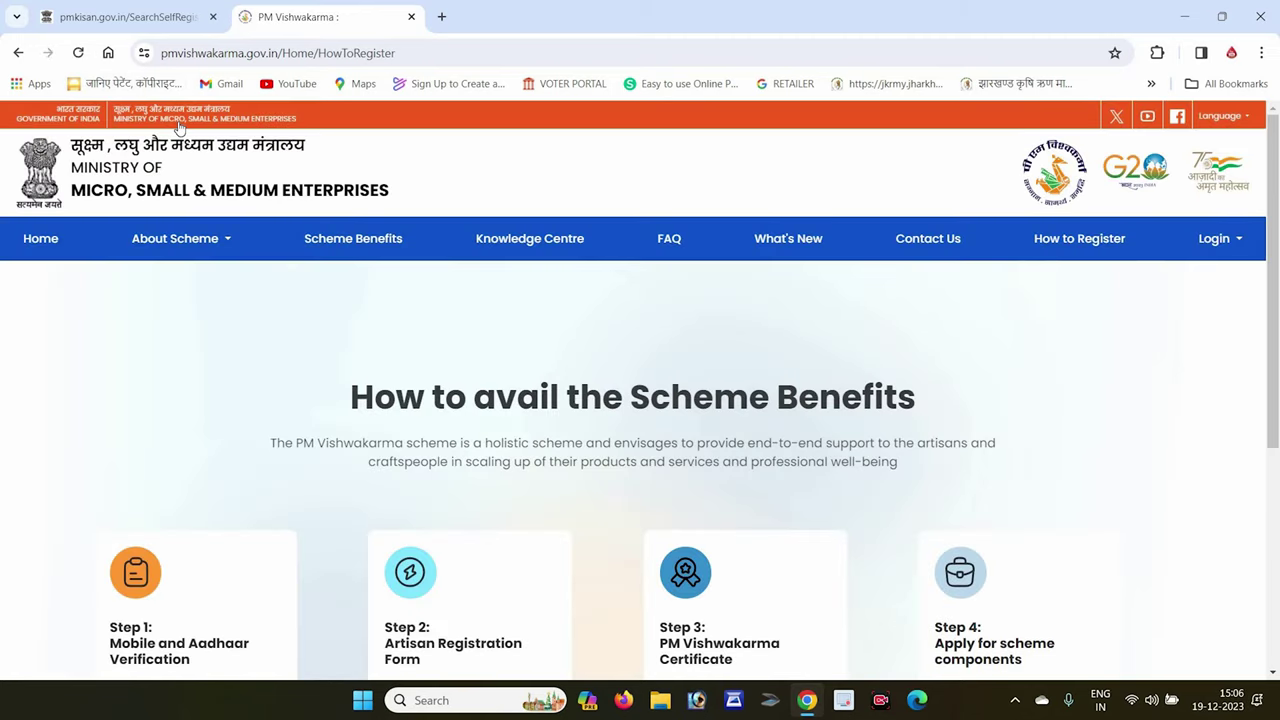
Return home and choose CSC – Register Artisans from the Login menu's CSC Login options.
{"action": "left_click", "coordinate": [16, 53]}
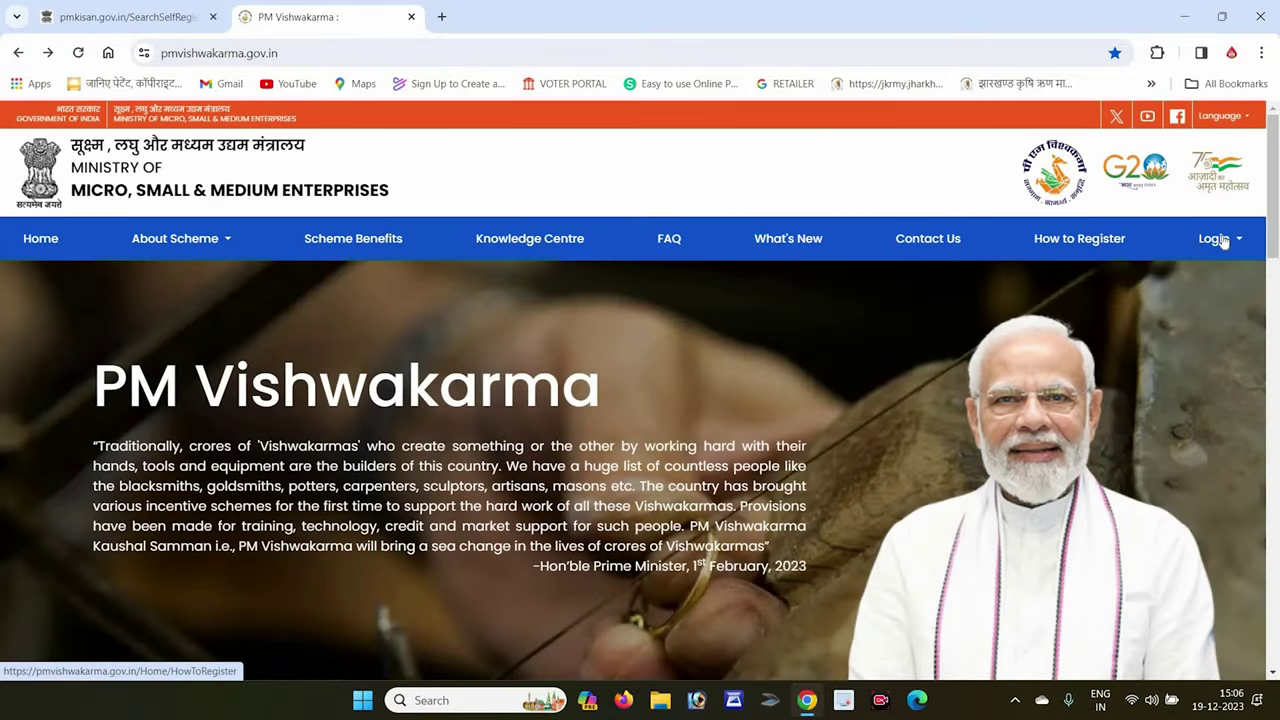
{"action": "left_click", "coordinate": [1220, 240]}
{"action": "mouse_move", "coordinate": [1137, 297]}
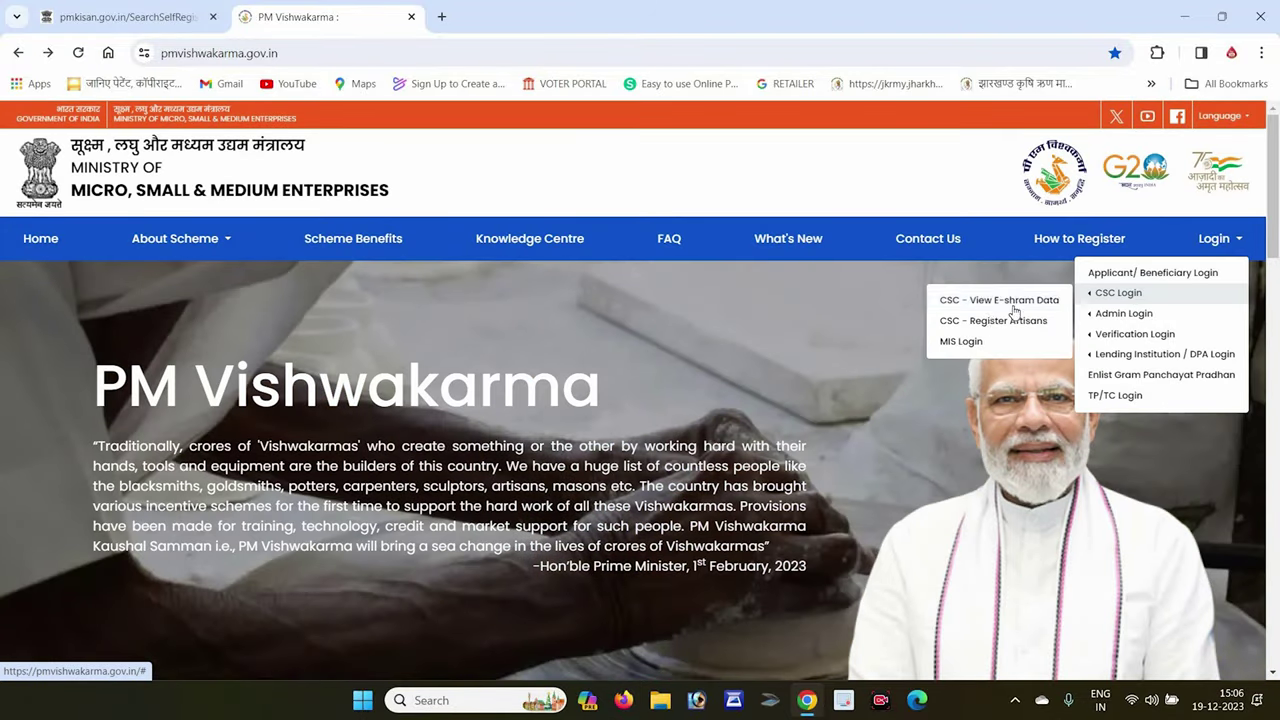
{"action": "left_click", "coordinate": [993, 322]}
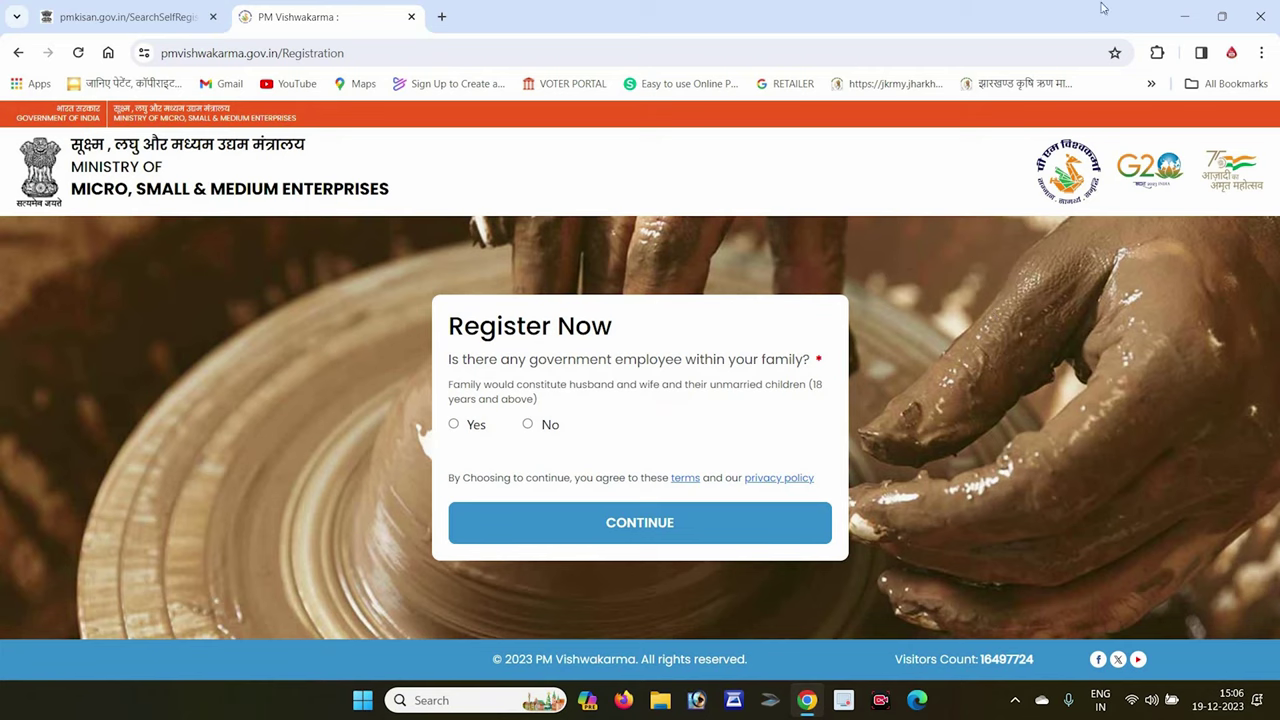
Answer No to the government-employee and availed-loan questions and continue to Aadhaar Verification.
{"action": "left_click", "coordinate": [527, 424]}
{"action": "left_click", "coordinate": [521, 498]}
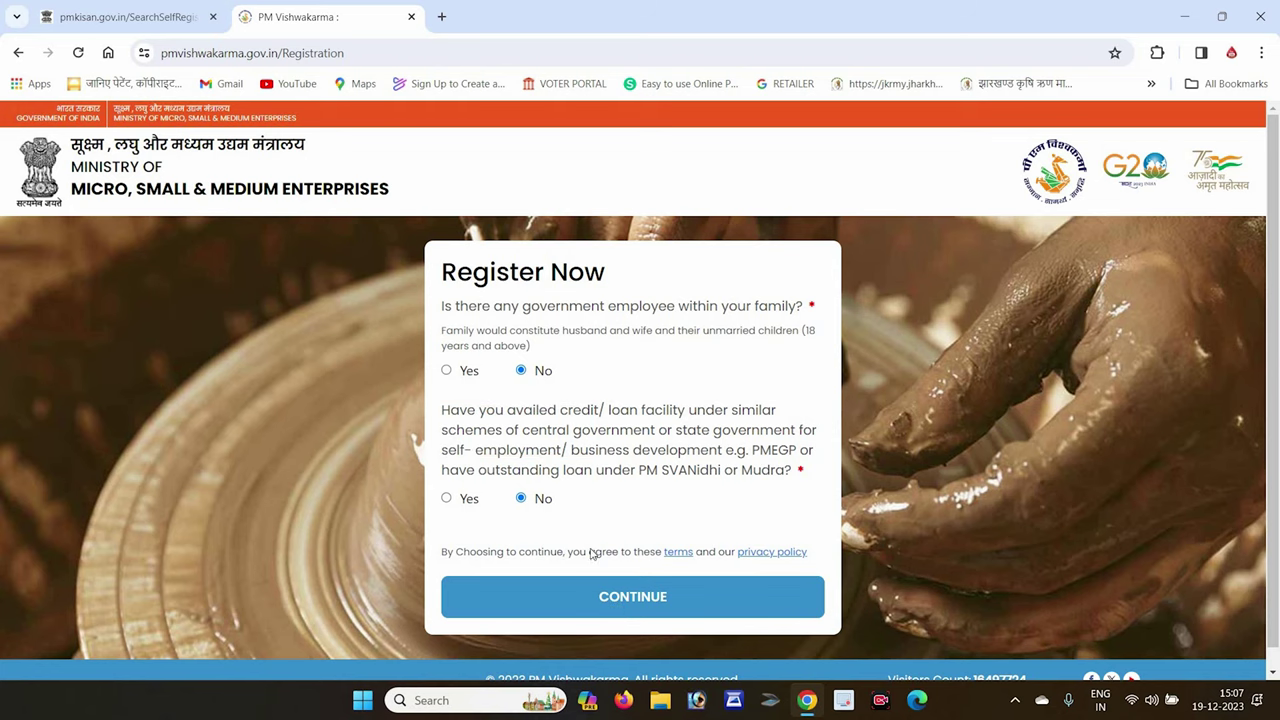
{"action": "left_click", "coordinate": [446, 501]}
{"action": "left_click", "coordinate": [627, 599]}
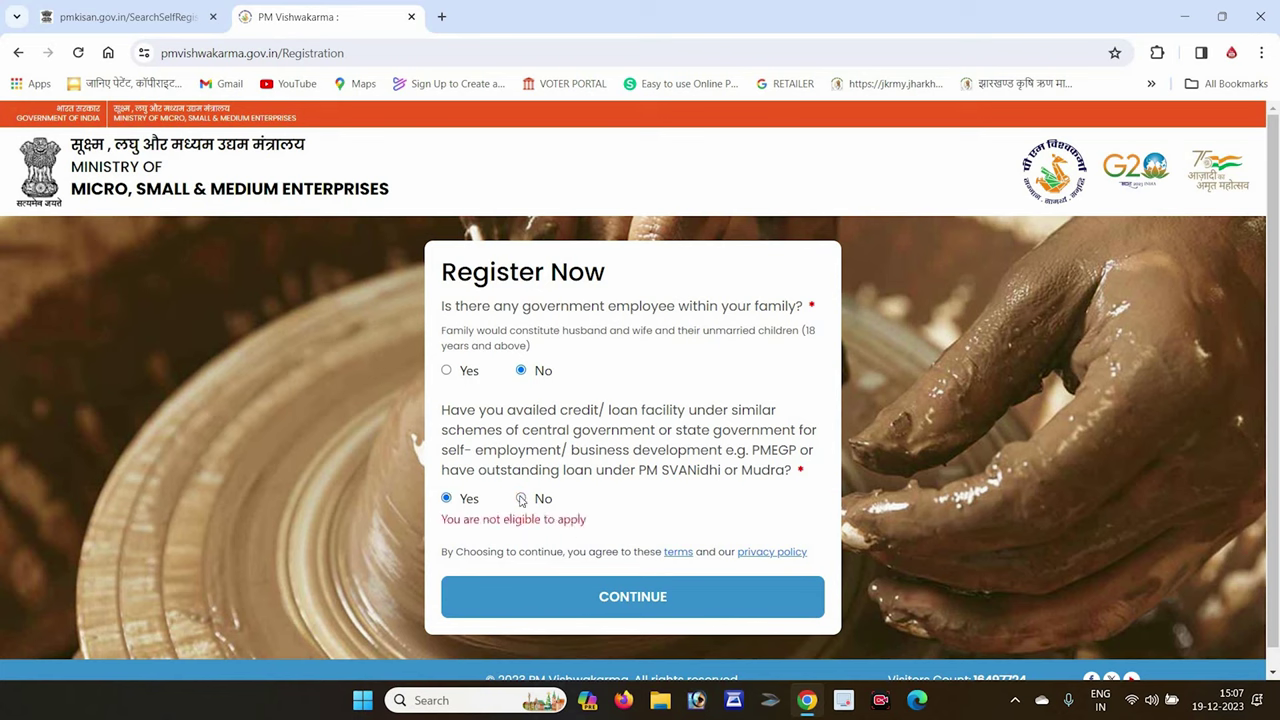
{"action": "left_click", "coordinate": [619, 596]}
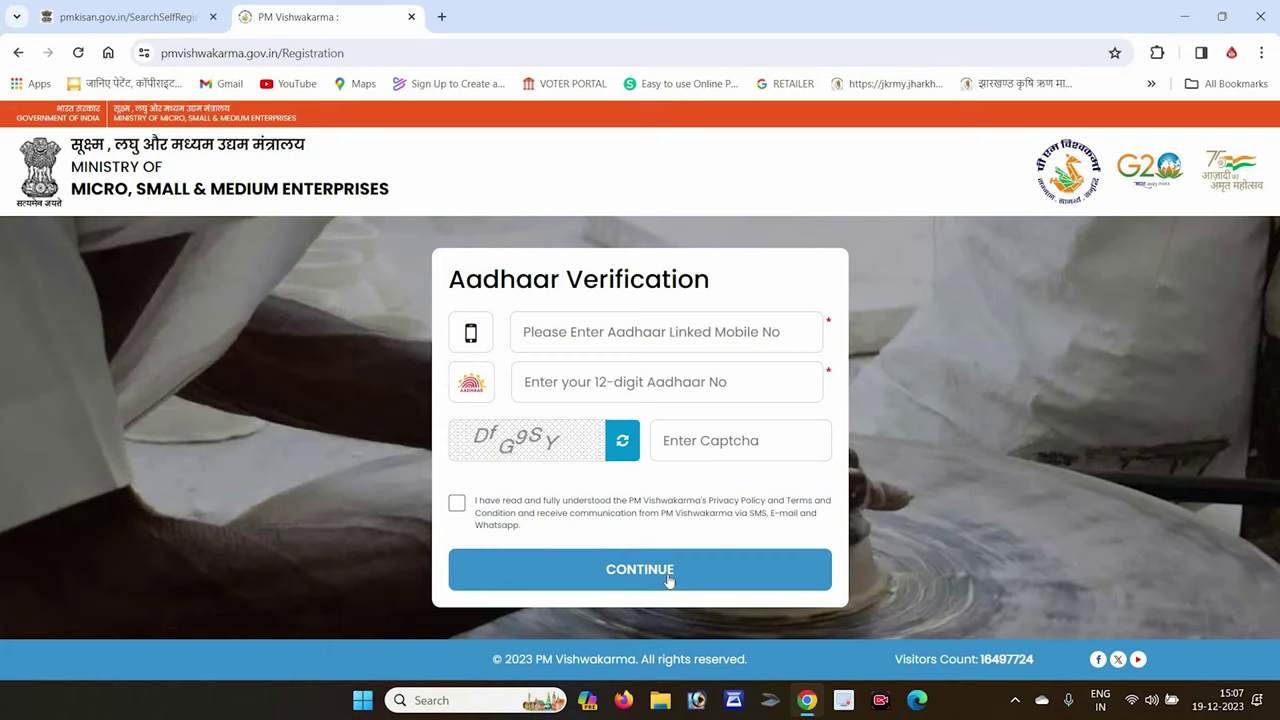
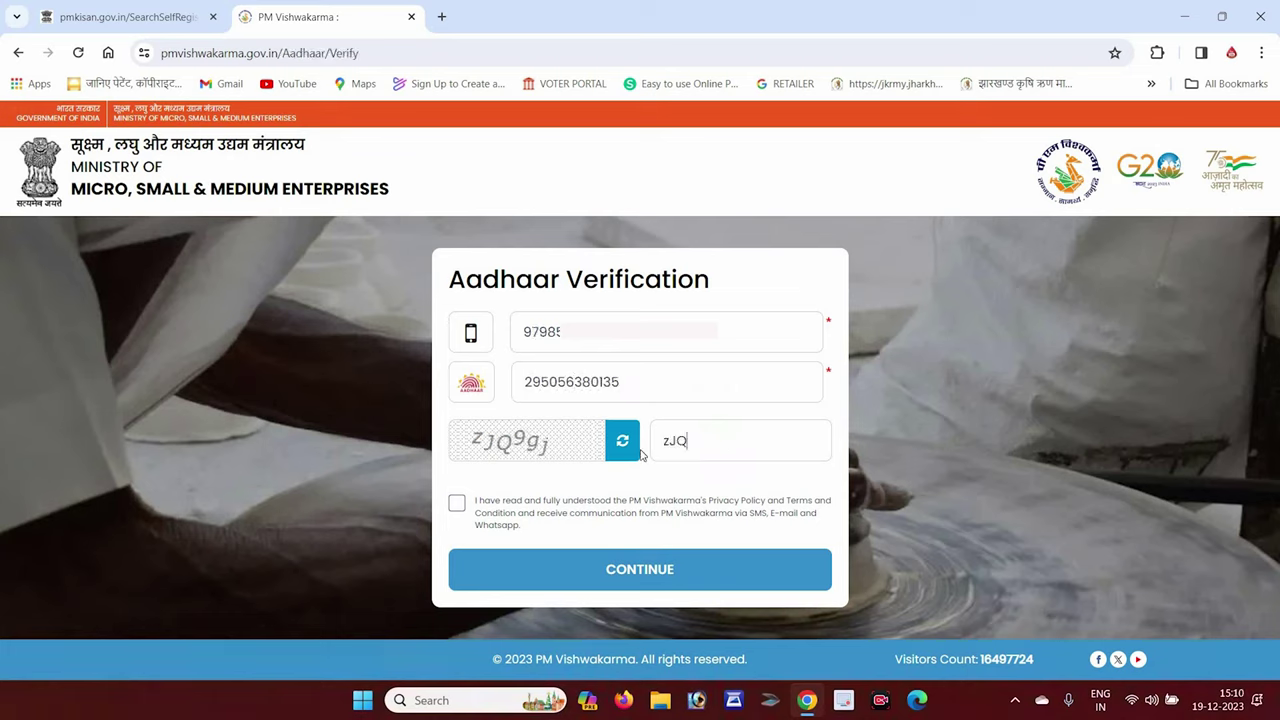
Enter the artisan's mobile number, Aadhaar number and captcha, accept the terms, and request the OTP.
{"action": "type", "text": "9gj"}
{"action": "left_click", "coordinate": [457, 504]}
{"action": "left_click", "coordinate": [617, 584]}
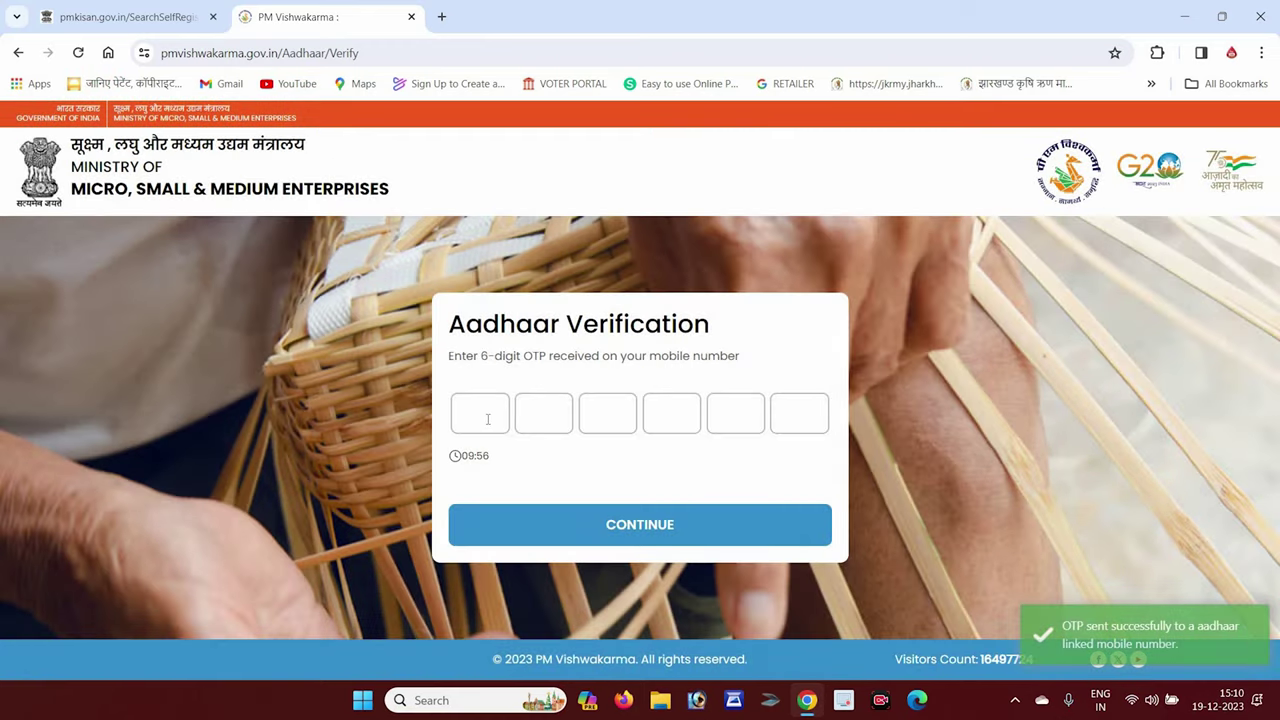
Enter the six-digit OTP received on the artisan's mobile and submit it.
{"action": "left_click", "coordinate": [488, 419]}
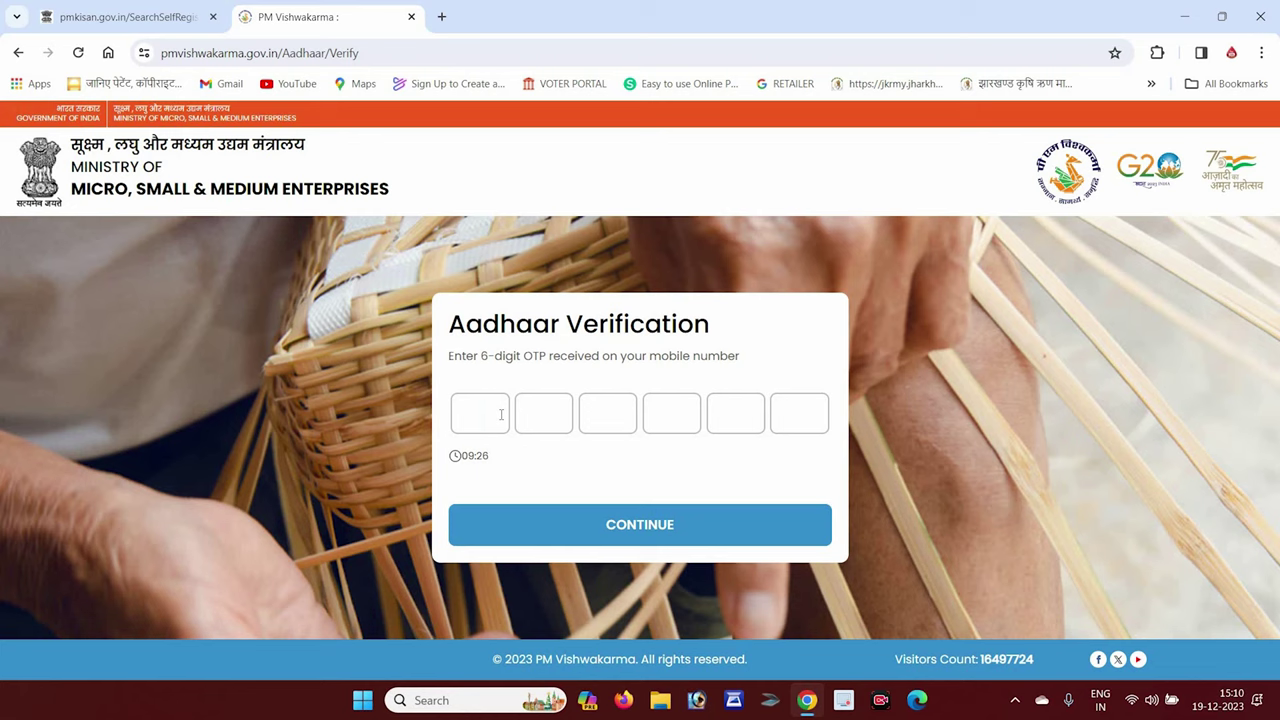
{"action": "type", "text": "******"}
{"action": "left_click", "coordinate": [619, 535]}
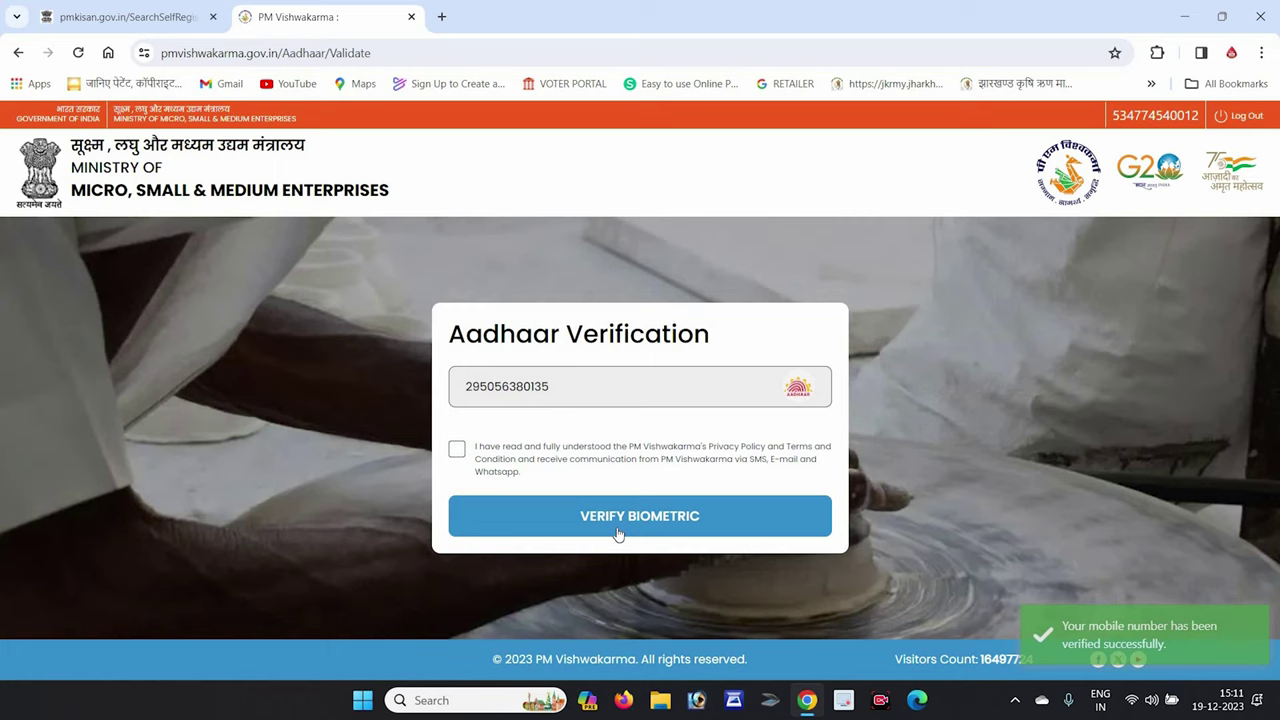
Accept the terms and run the fingerprint Aadhaar biometric verification.
{"action": "left_click", "coordinate": [459, 452]}
{"action": "left_click", "coordinate": [657, 518]}
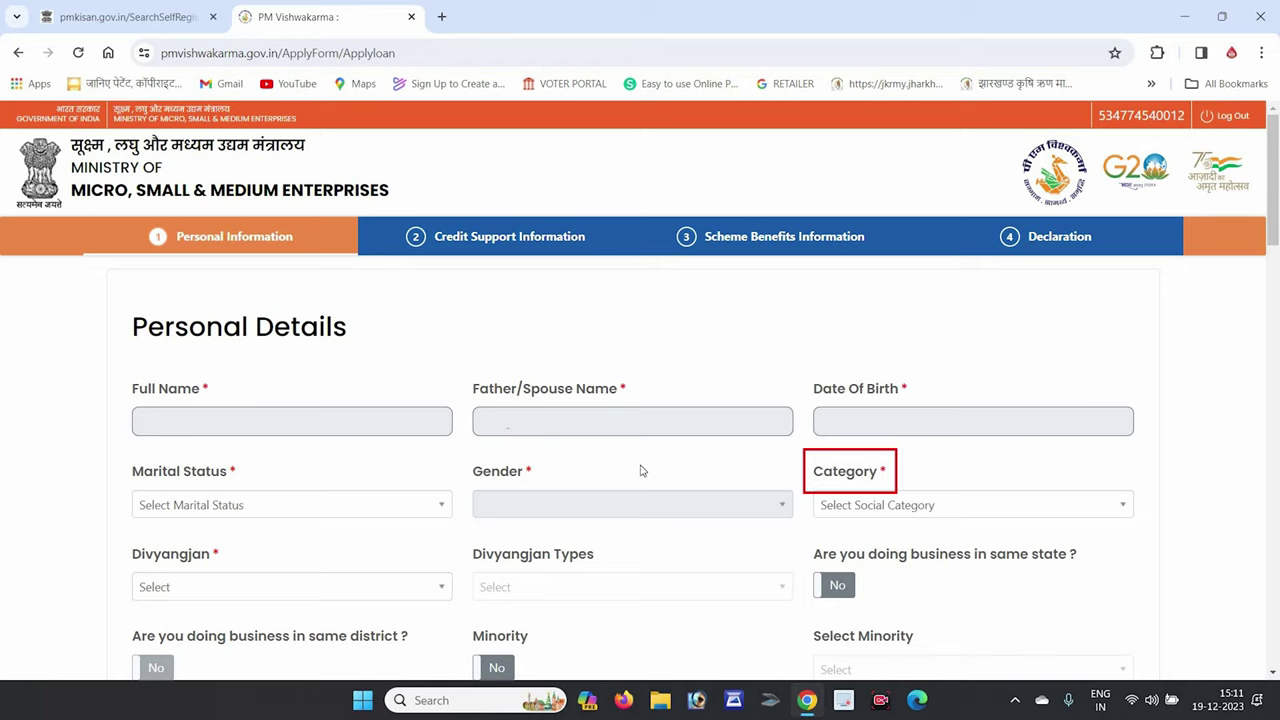
Set Divyangjan to No in the Personal Details form.
{"action": "scroll", "coordinate": [340, 294], "scroll_direction": "down", "scroll_amount": 4}
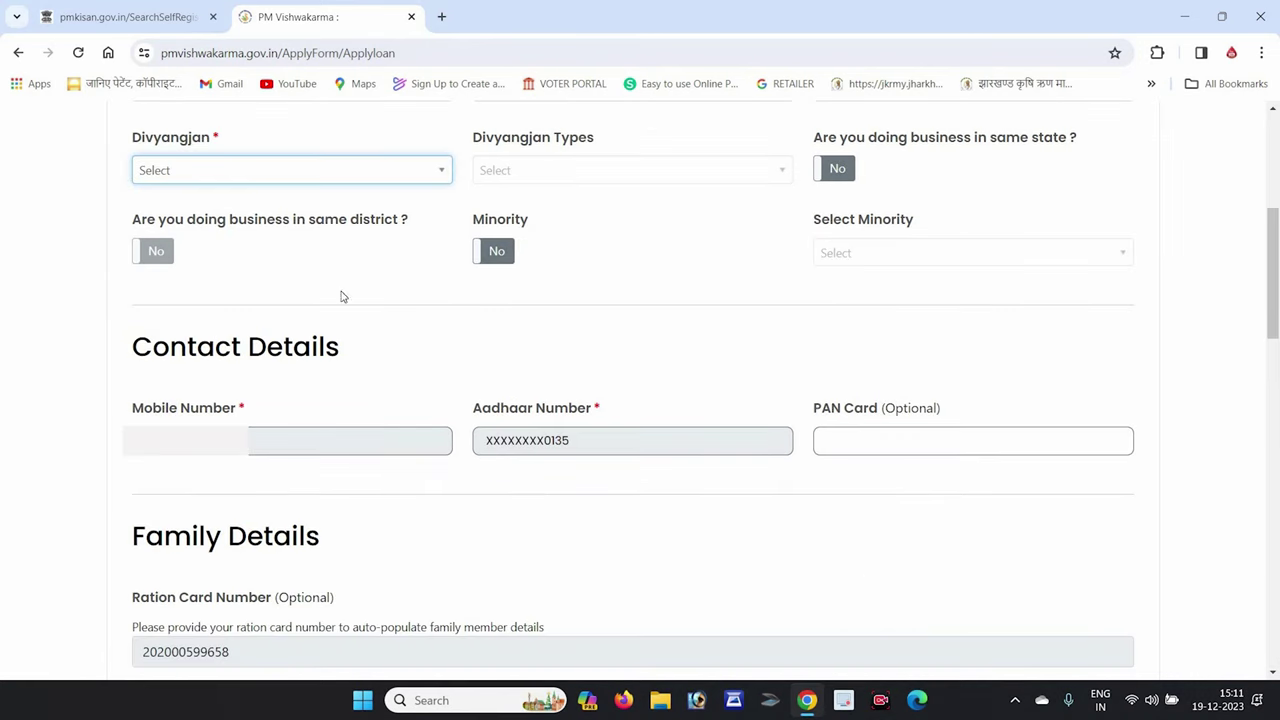
{"action": "left_click", "coordinate": [314, 178]}
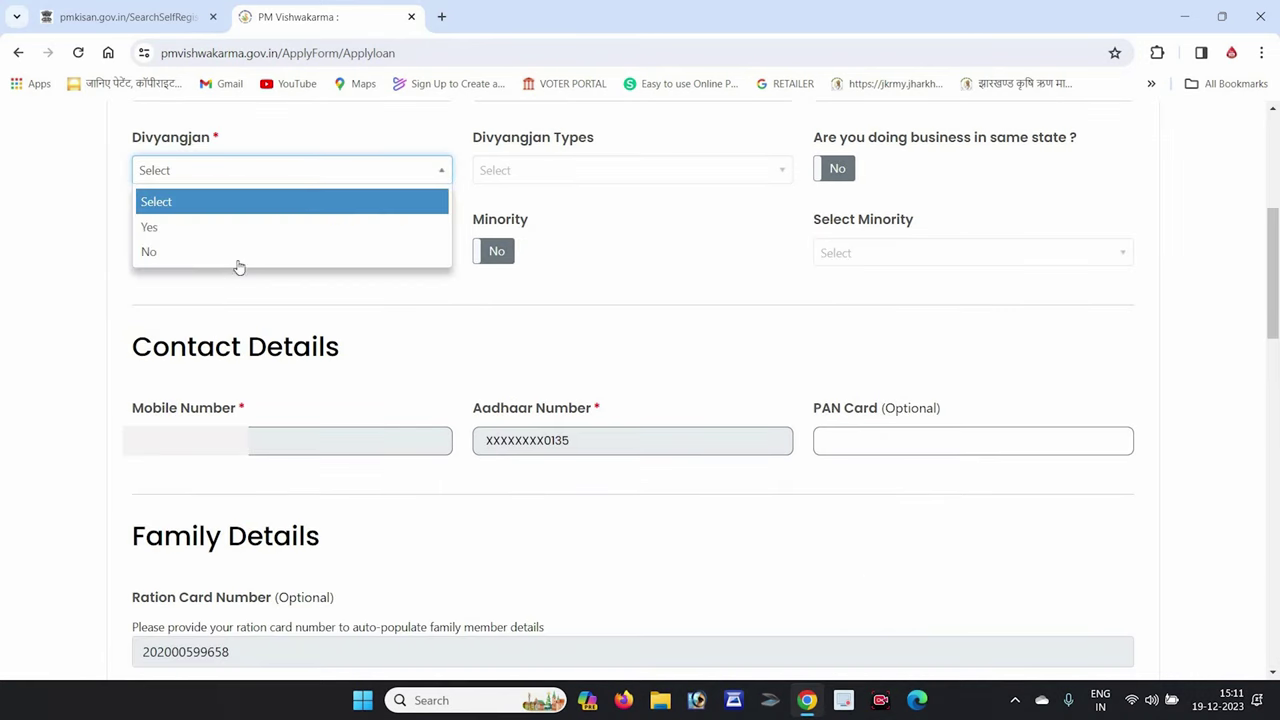
{"action": "left_click", "coordinate": [234, 253]}
{"action": "left_click", "coordinate": [607, 173]}
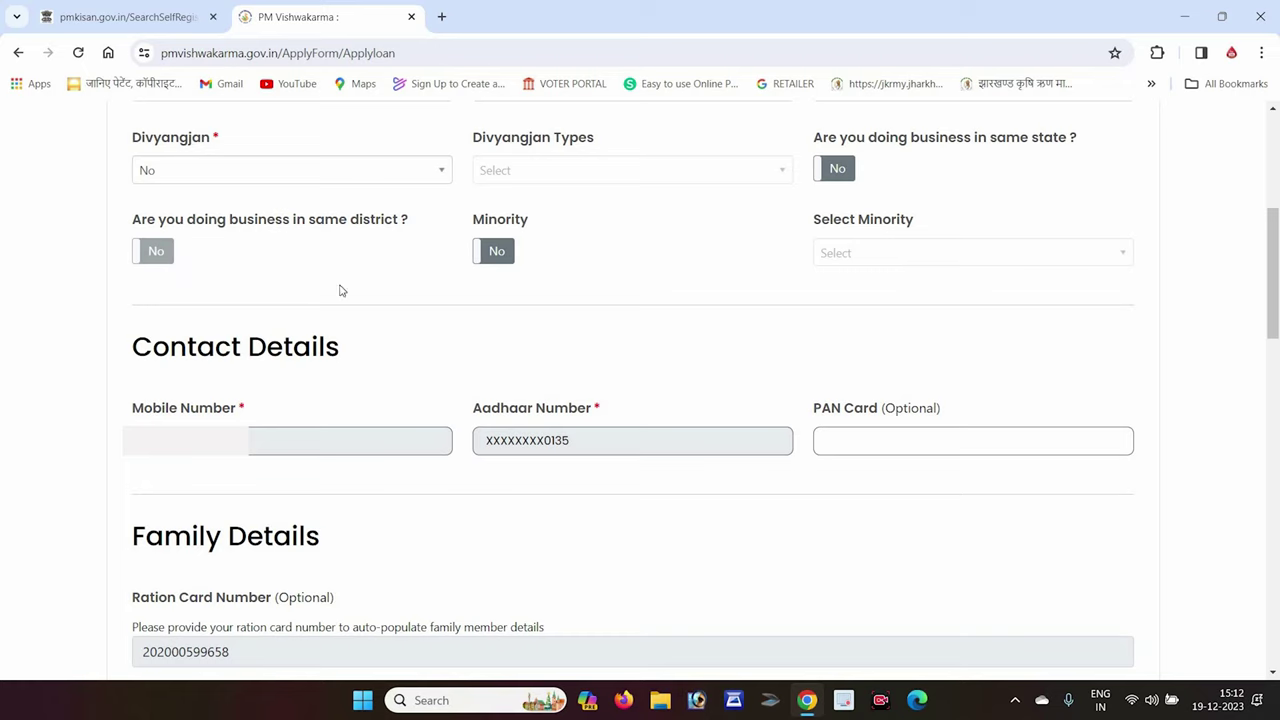
Keep Minority at No and set the business-in-same-state answer to Yes.
{"action": "left_click", "coordinate": [490, 253]}
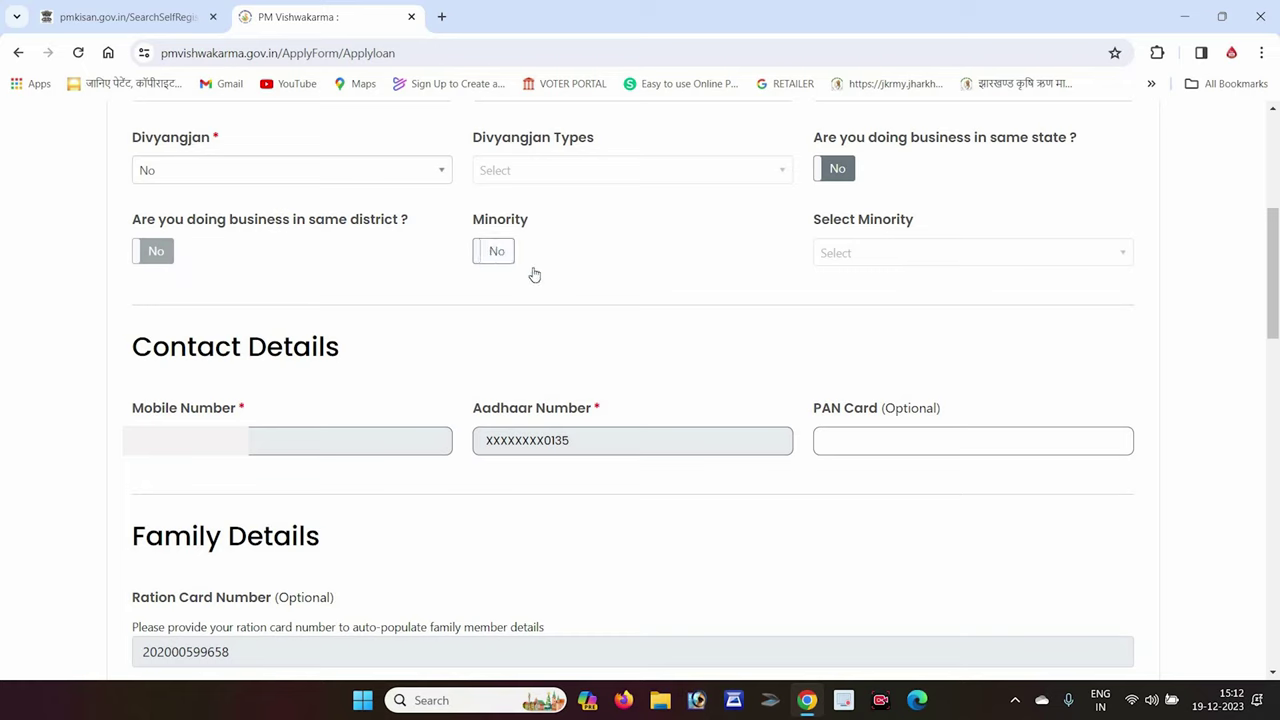
{"action": "left_click", "coordinate": [147, 252]}
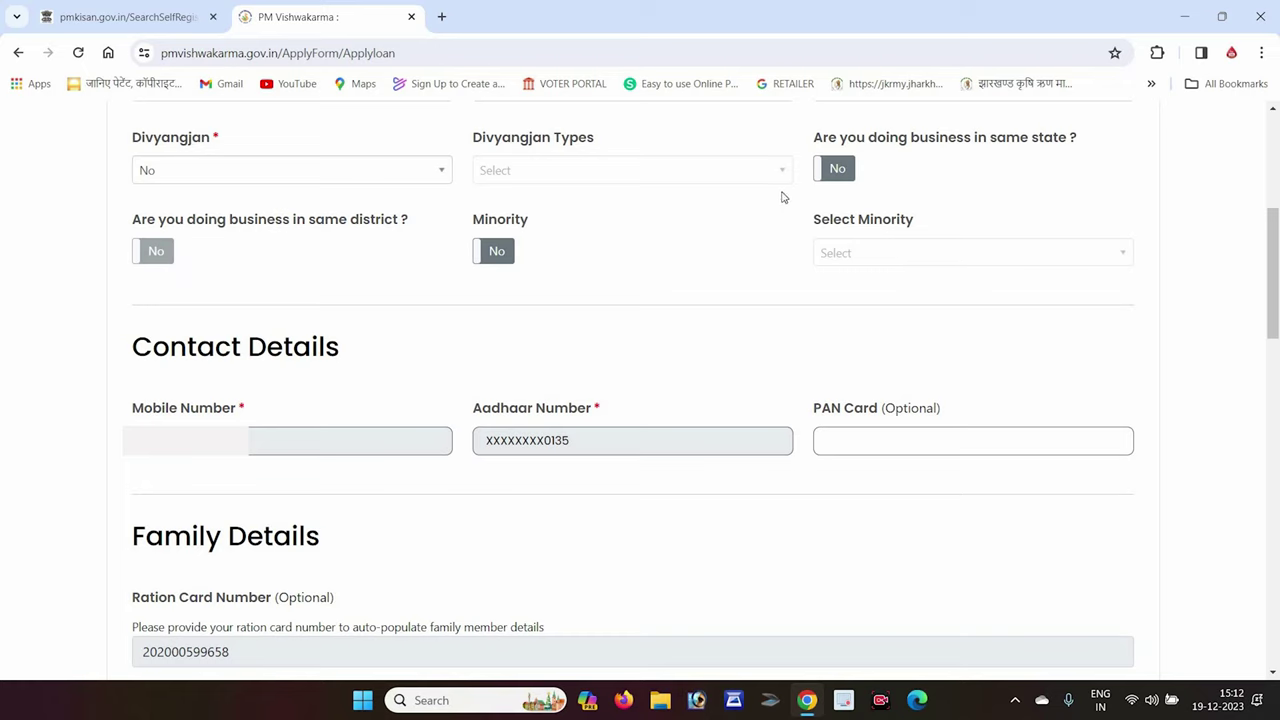
{"action": "left_click", "coordinate": [839, 176]}
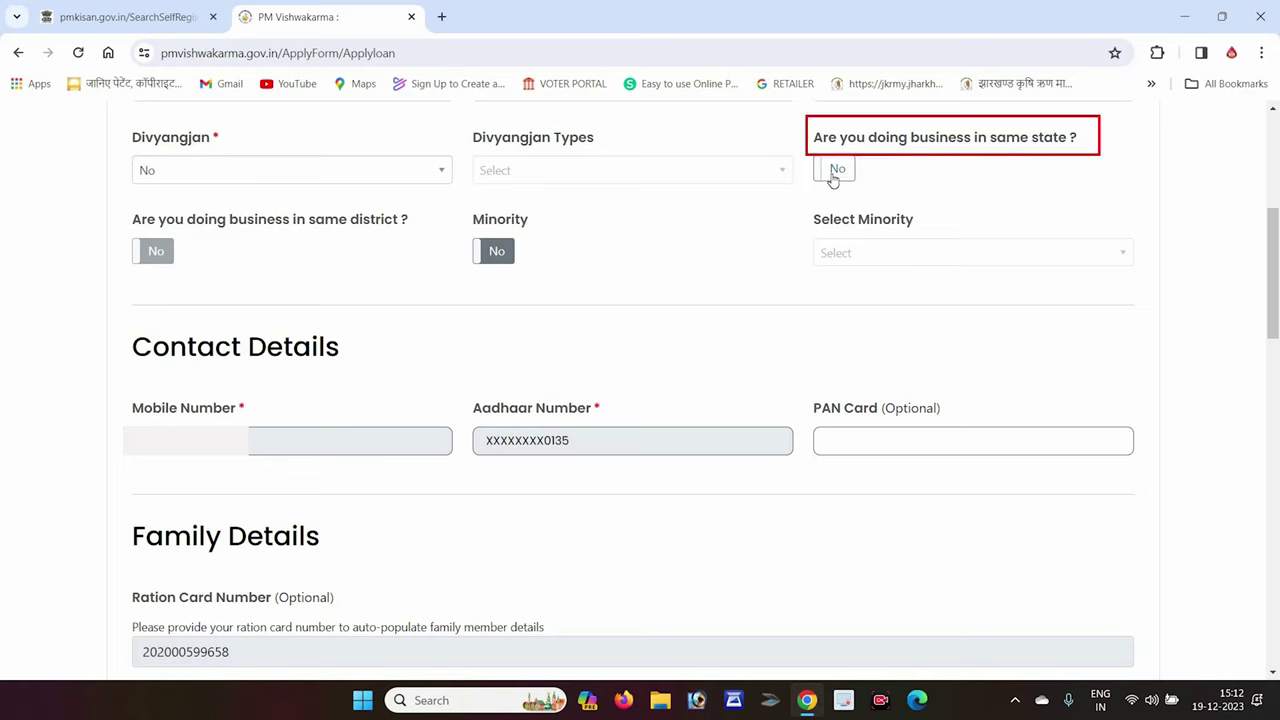
{"action": "left_click", "coordinate": [833, 186]}
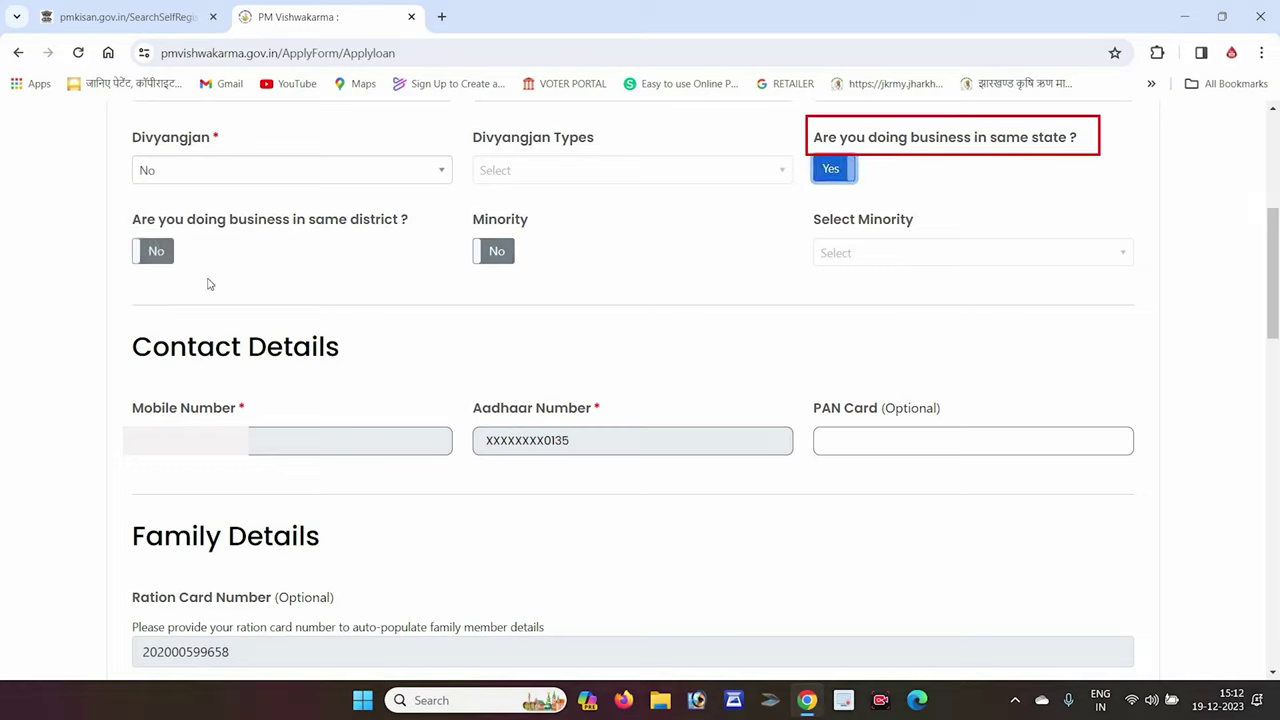